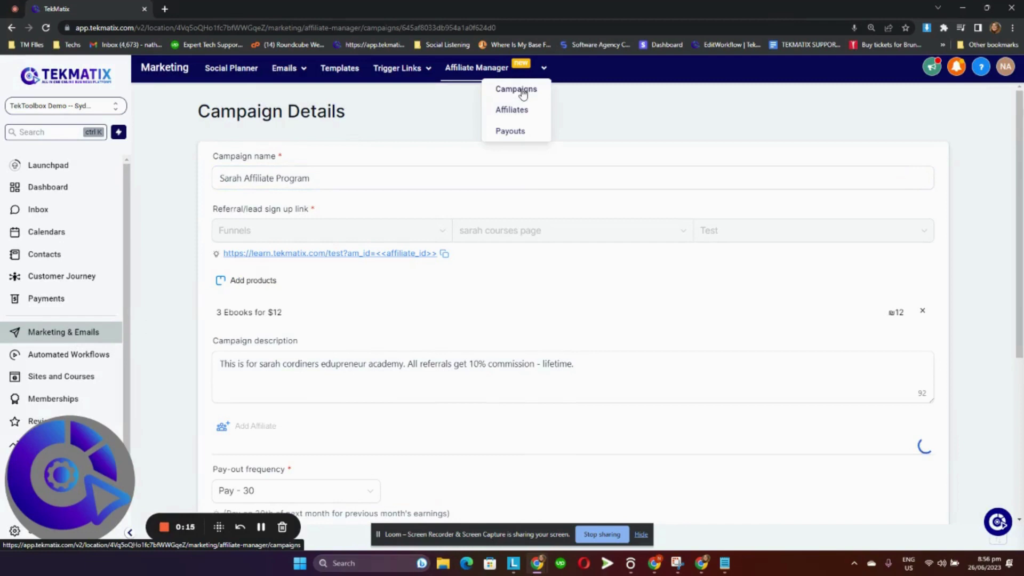
Return to the campaign details form and scroll down to the Email Template field.
click(302, 176)
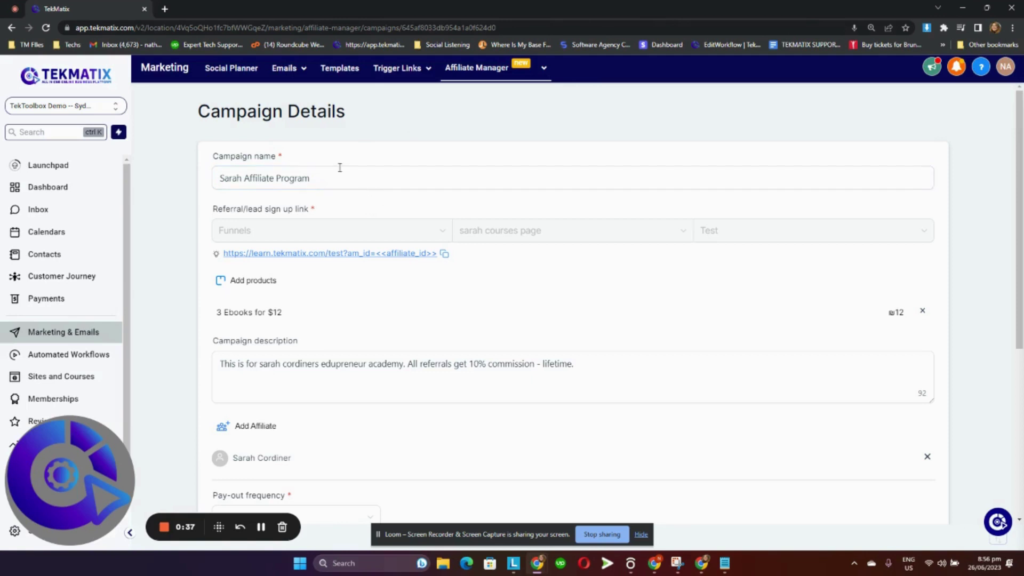
scroll(367, 202, down, 1)
scroll(367, 203, down, 1)
scroll(367, 202, down, 2)
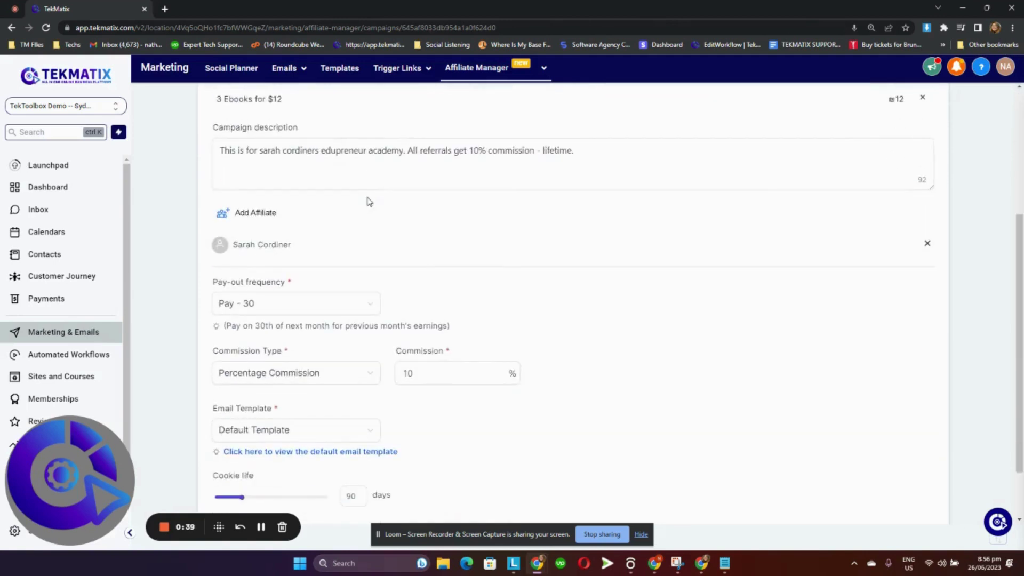
scroll(367, 203, down, 1)
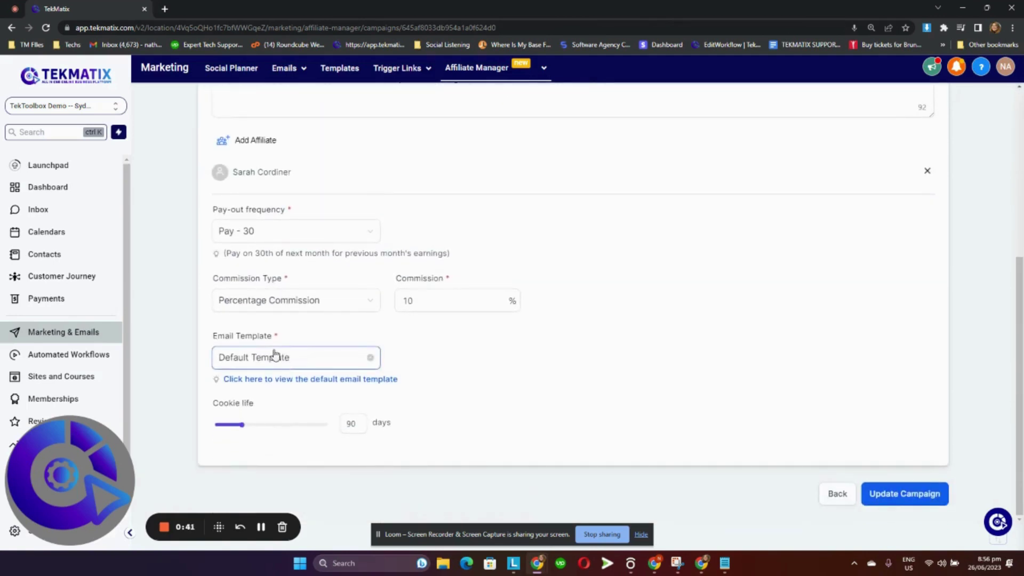
drag(212, 337, 272, 338)
click(296, 338)
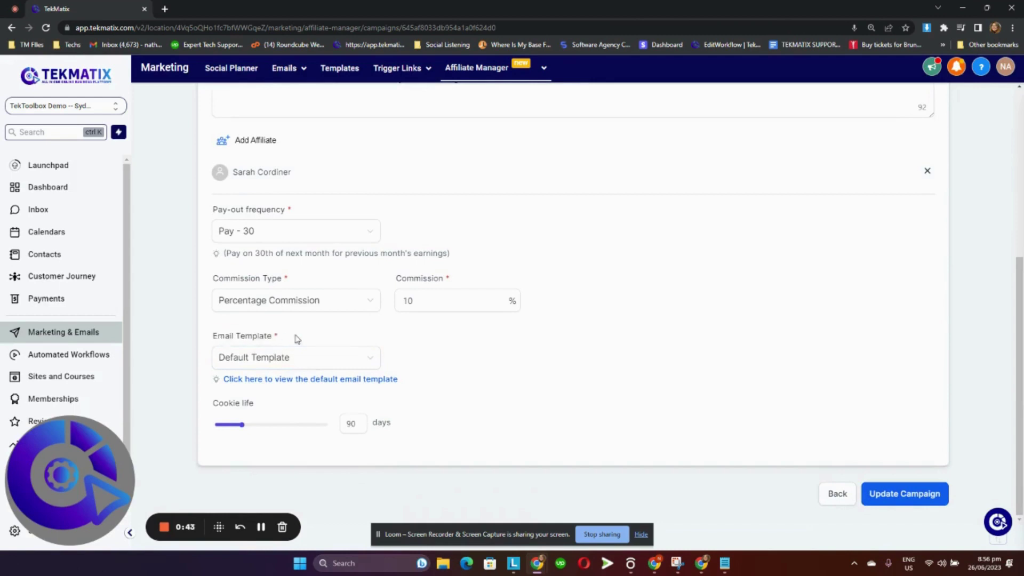
drag(204, 340, 276, 338)
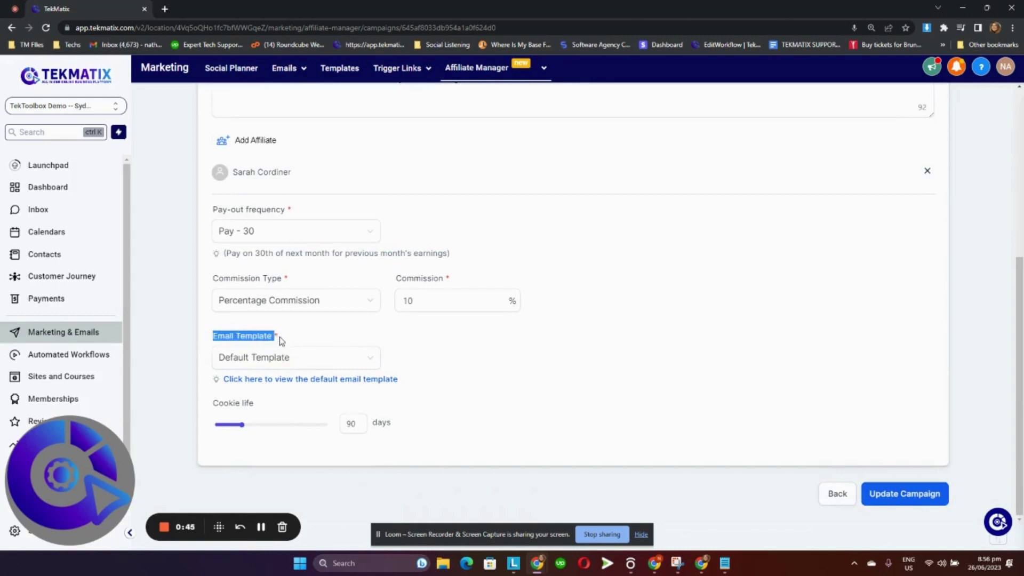
click(528, 334)
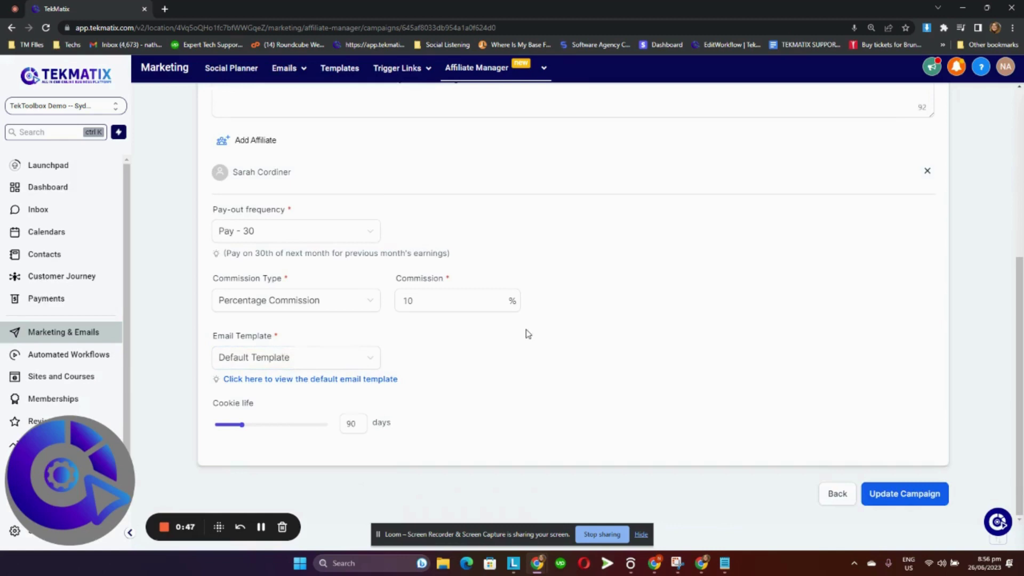
Choose Affiliate Sign Up Email from the campaign's email template list.
click(317, 359)
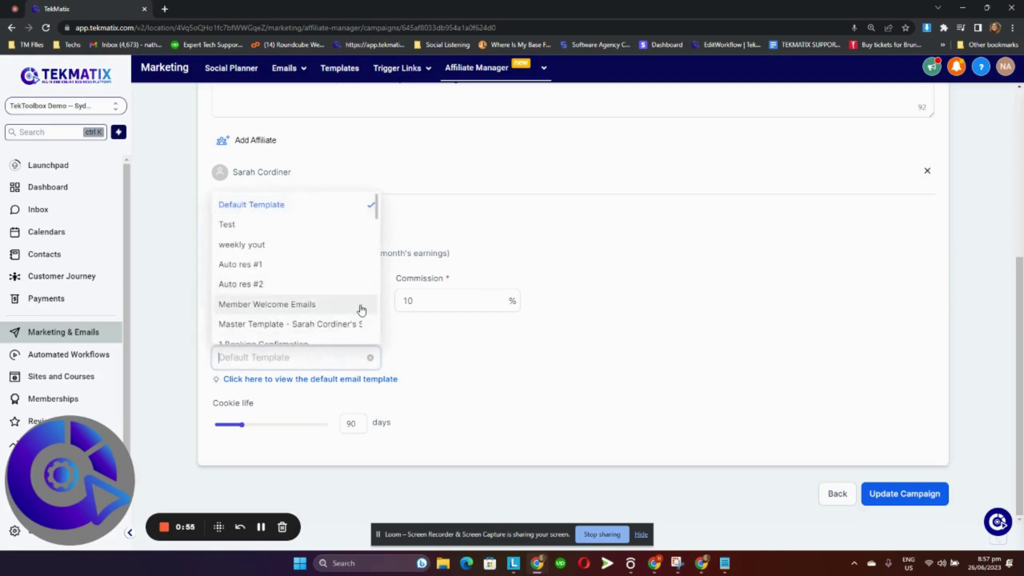
scroll(352, 296, down, 2)
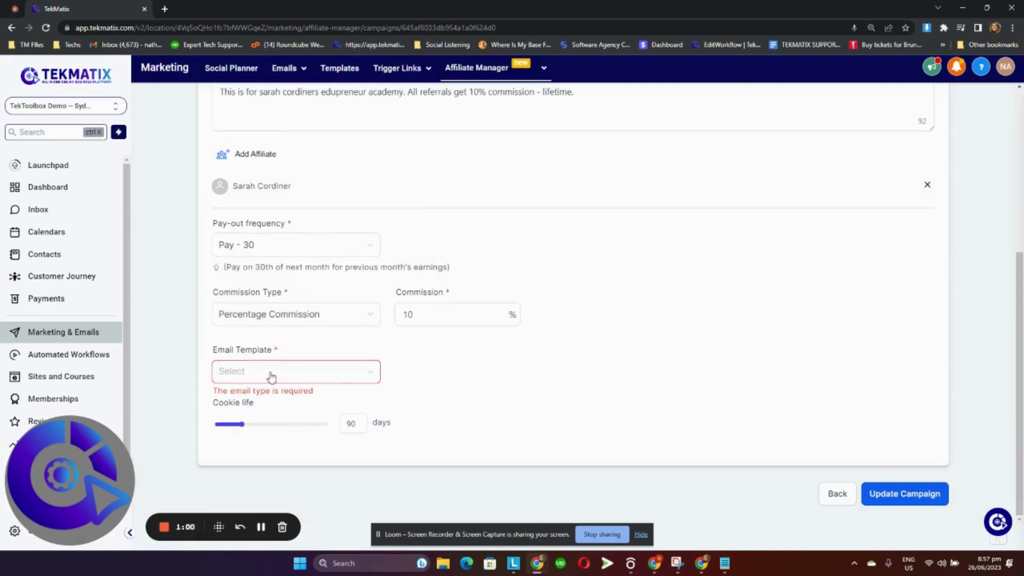
click(270, 374)
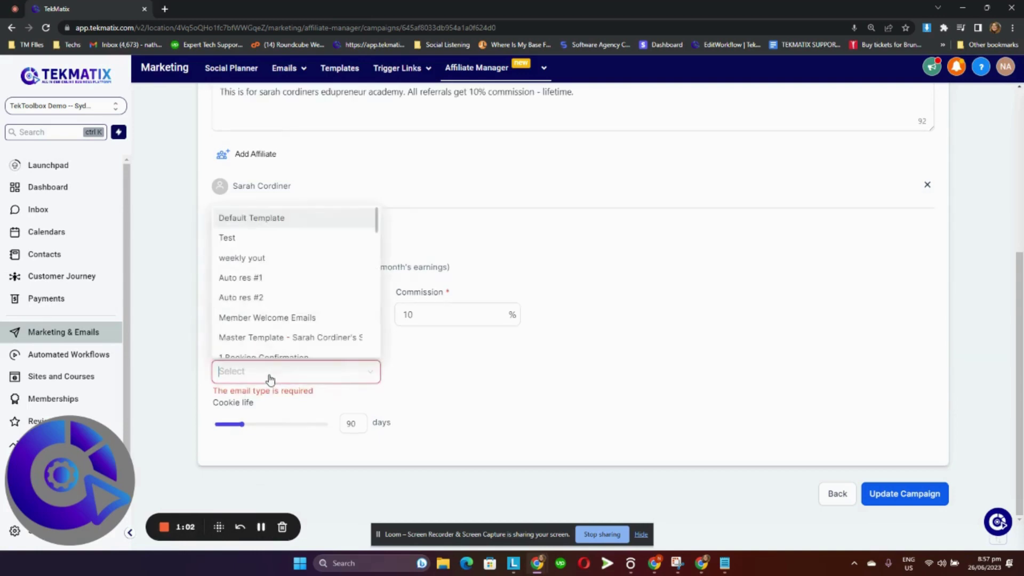
text(af)
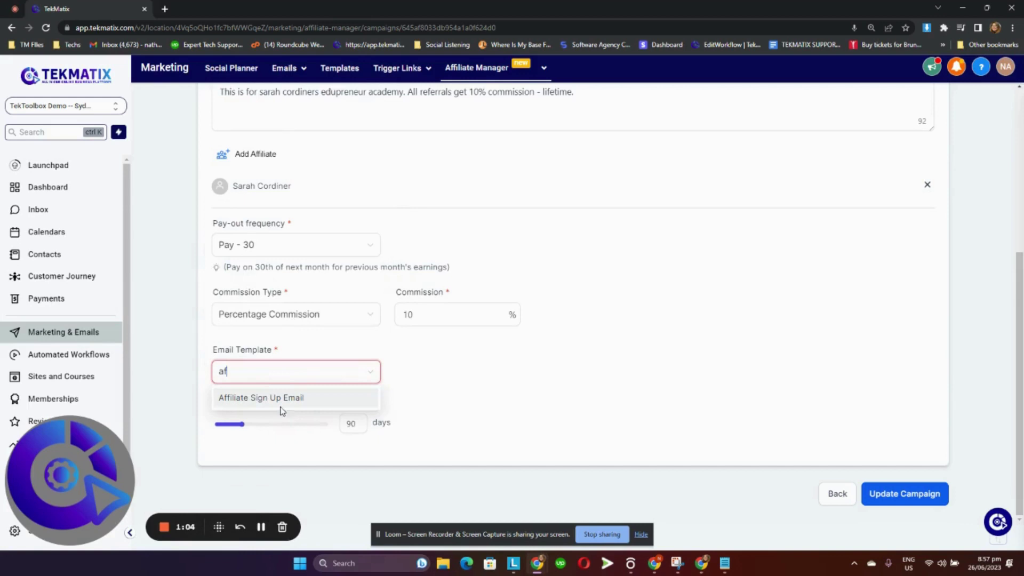
click(282, 397)
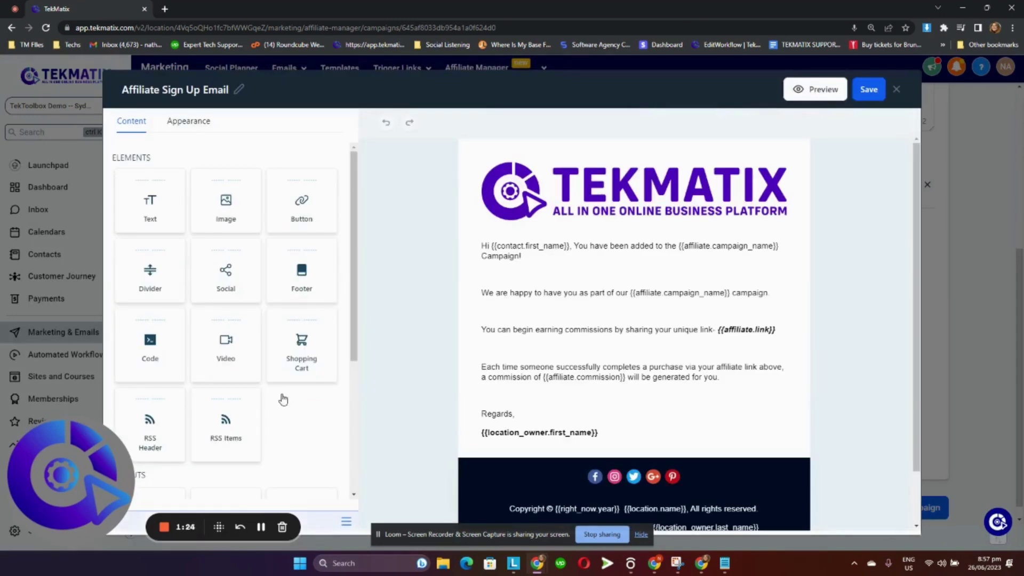
Start editing the greeting text block and select the {{contact.first_name}} merge field.
click(676, 213)
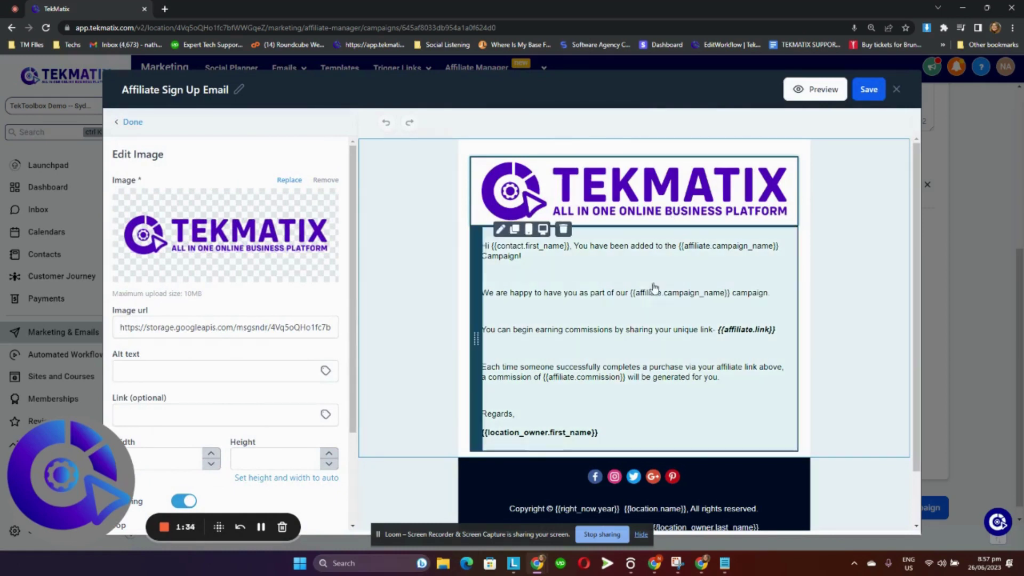
click(655, 306)
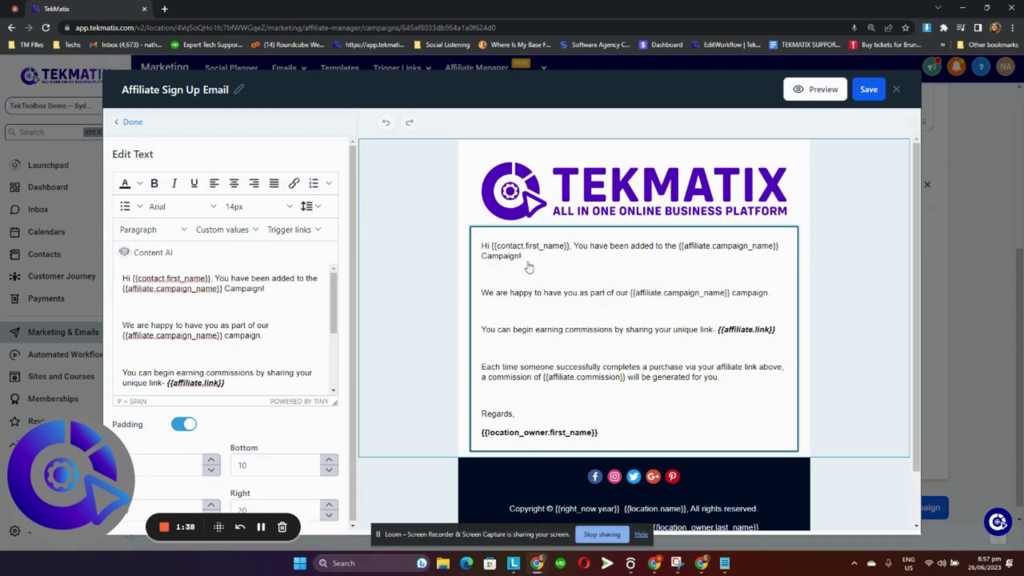
click(211, 278)
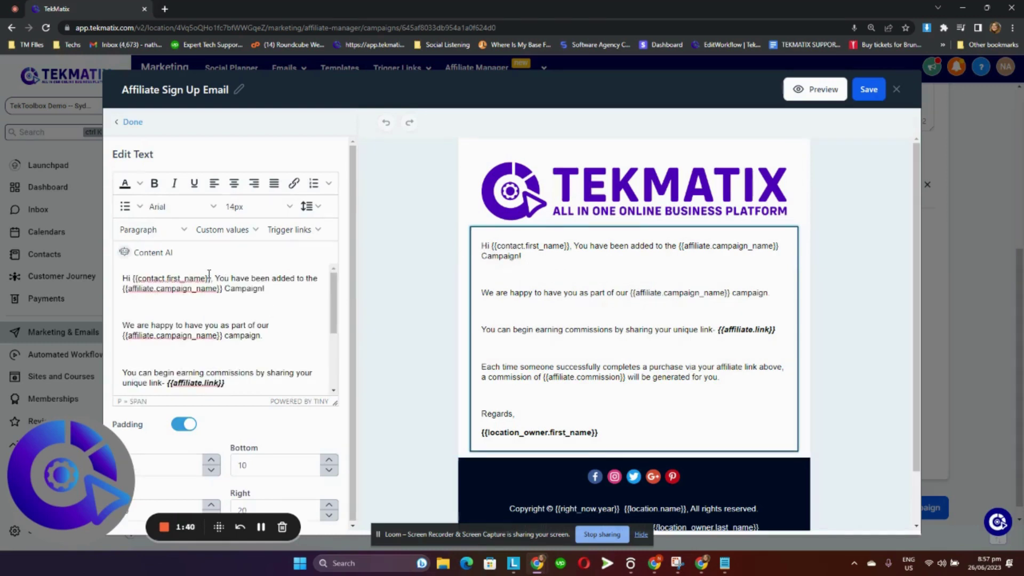
drag(211, 279, 132, 279)
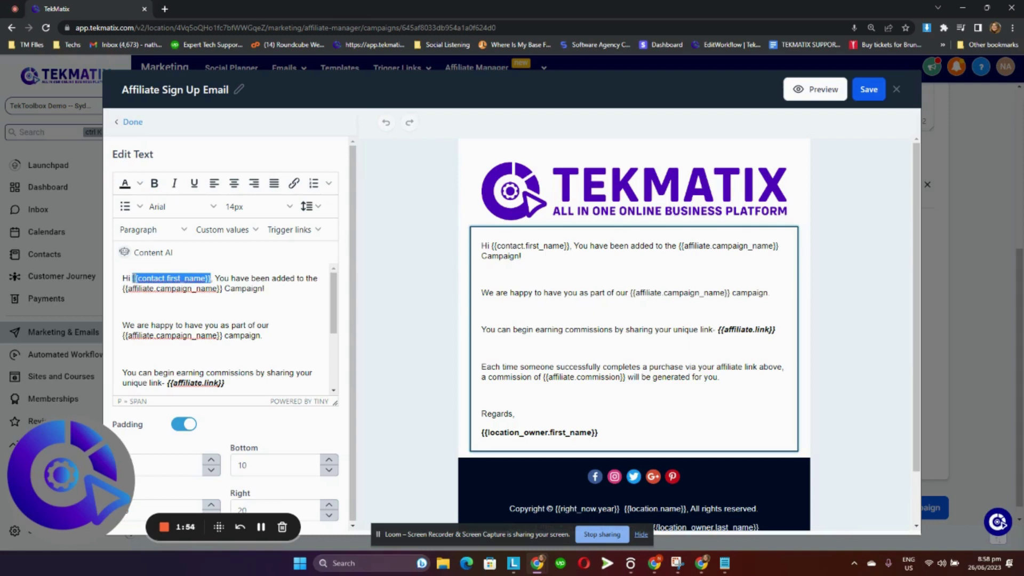
Replace {{contact.first_name}} with the Affiliate Manager First Name merge value from Custom values.
click(178, 293)
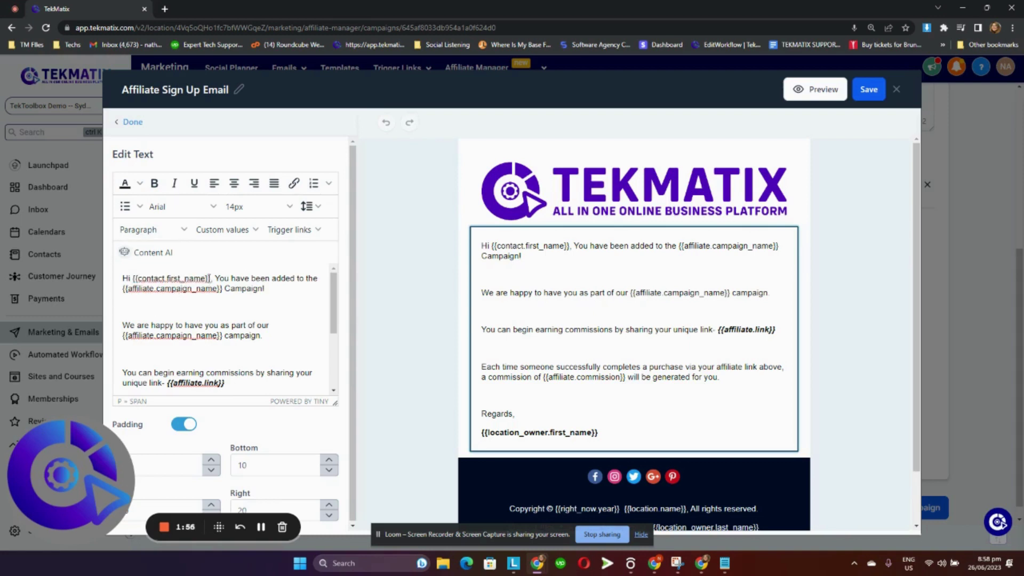
drag(210, 277, 133, 280)
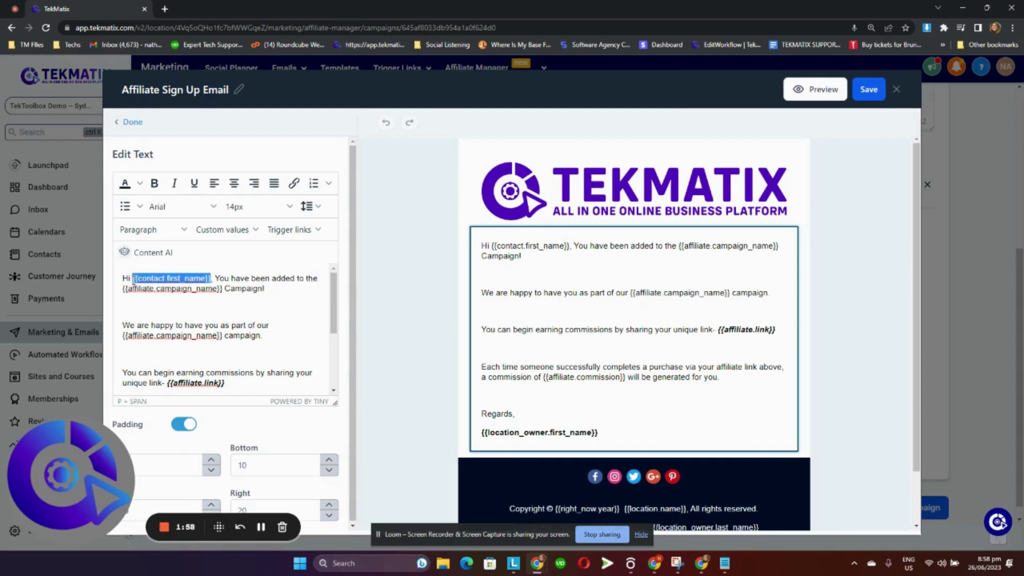
click(235, 233)
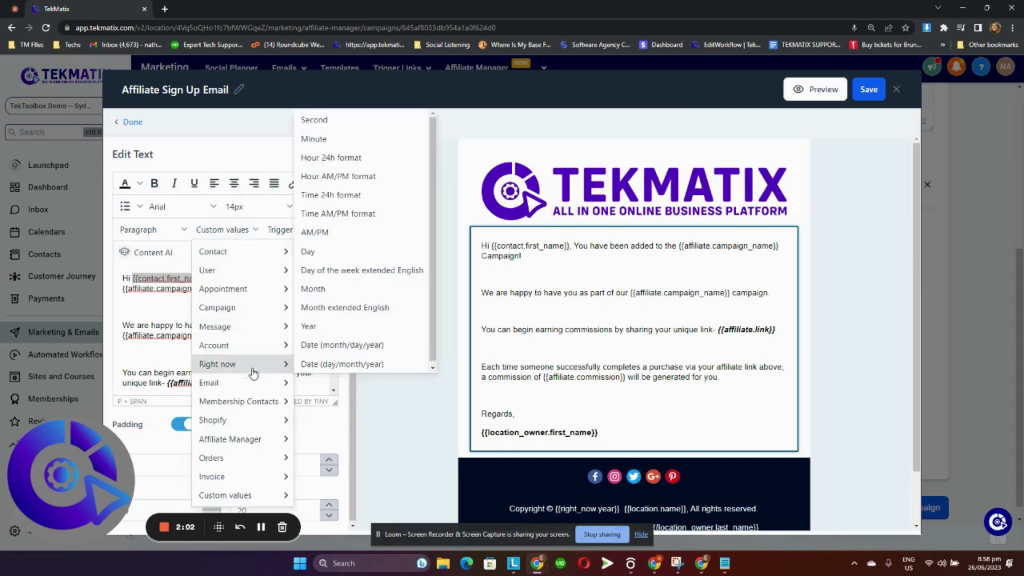
mouse_move(231, 440)
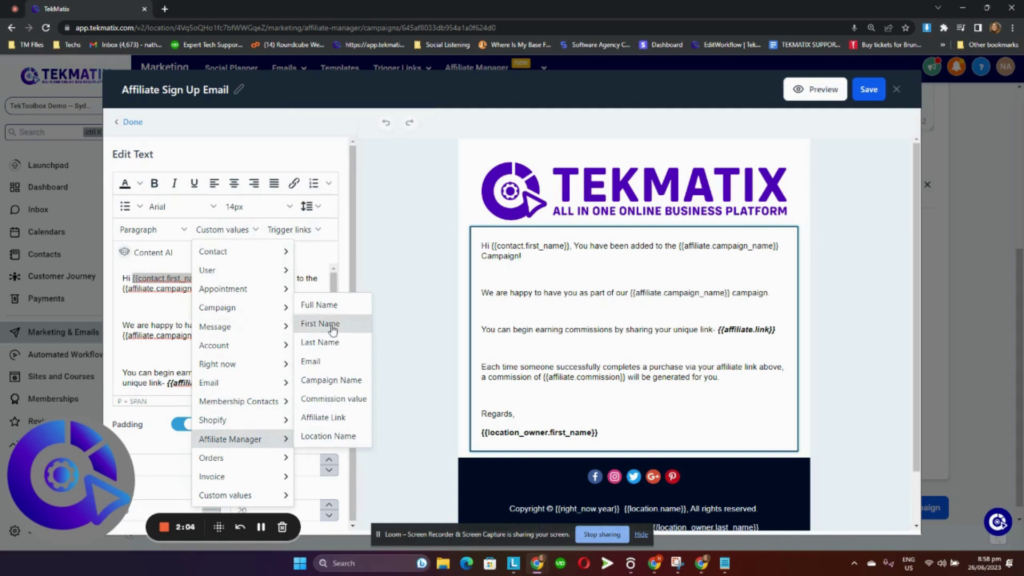
click(332, 323)
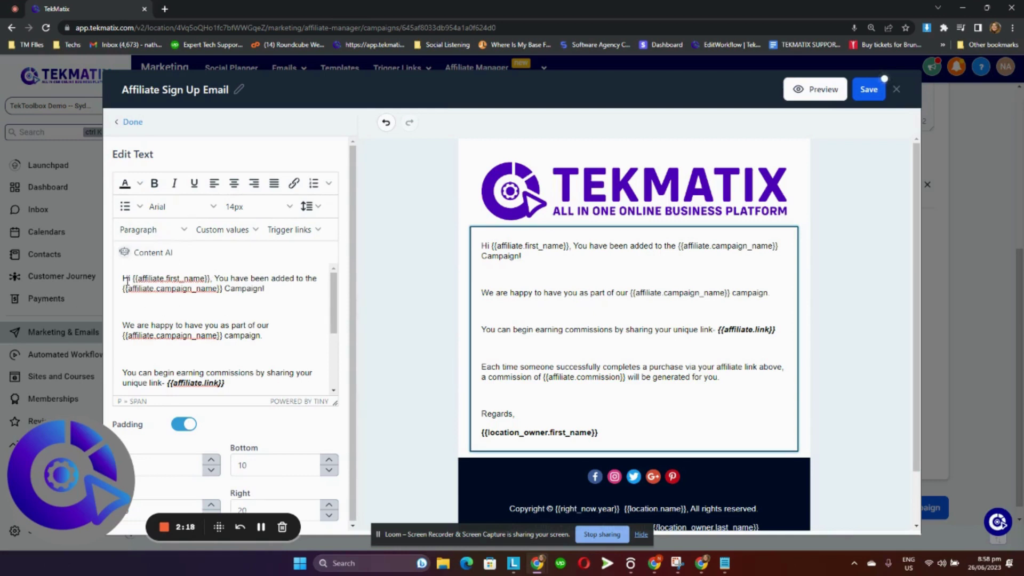
Reselect the greeting's merge field and adjust the text block further.
drag(127, 279, 213, 279)
click(210, 292)
click(261, 526)
Review the greeting's second line, campaign name field and unique link text.
mouse_move(234, 289)
mouse_down()
mouse_move(122, 308)
mouse_move(117, 290)
mouse_up()
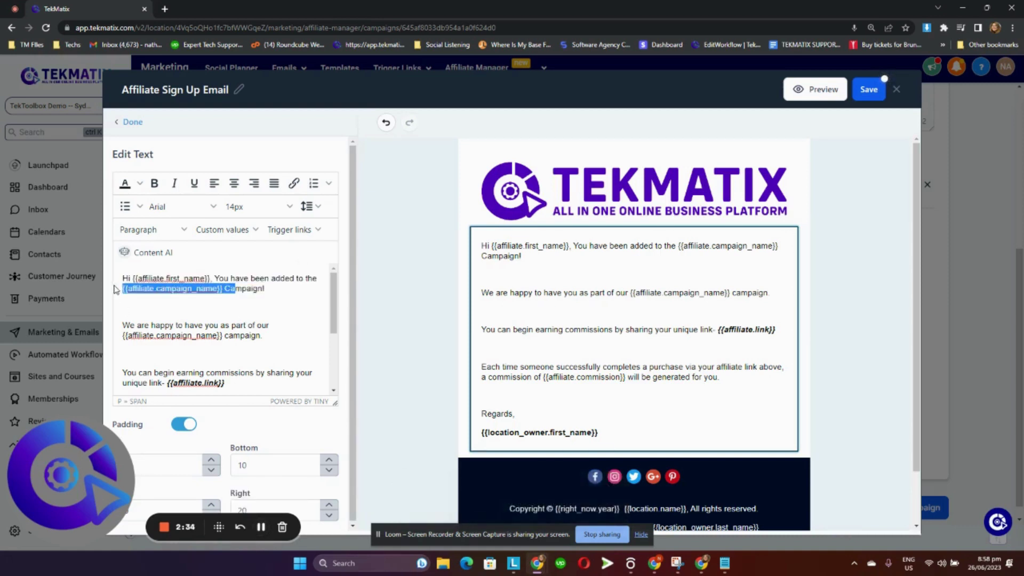
scroll(236, 289, down, 1)
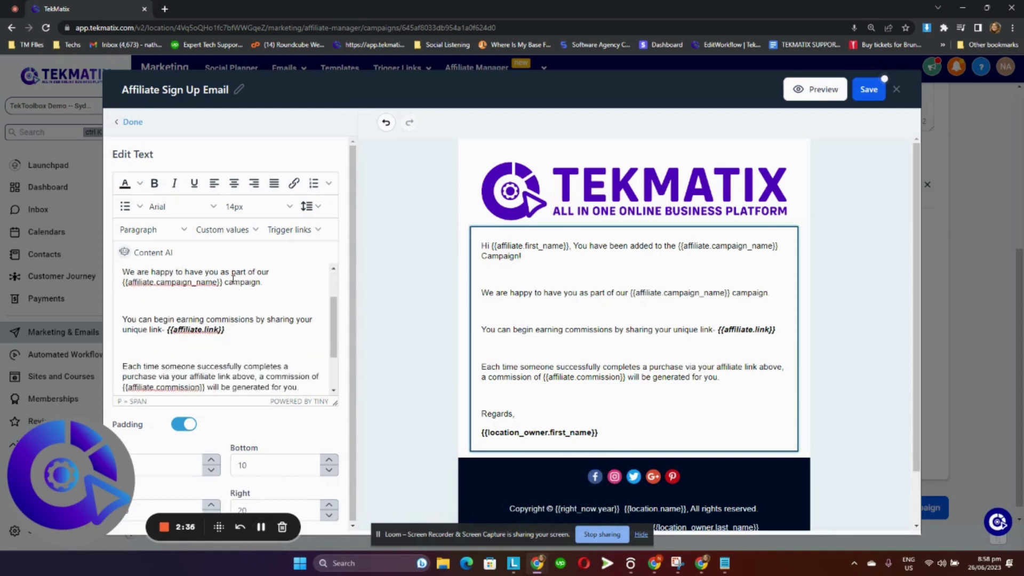
drag(232, 282, 122, 283)
click(262, 346)
click(219, 330)
click(274, 349)
Check the unique link and commission sentences, then select the TEKMATIX logo image.
drag(240, 338, 127, 332)
click(247, 341)
scroll(245, 343, down, 2)
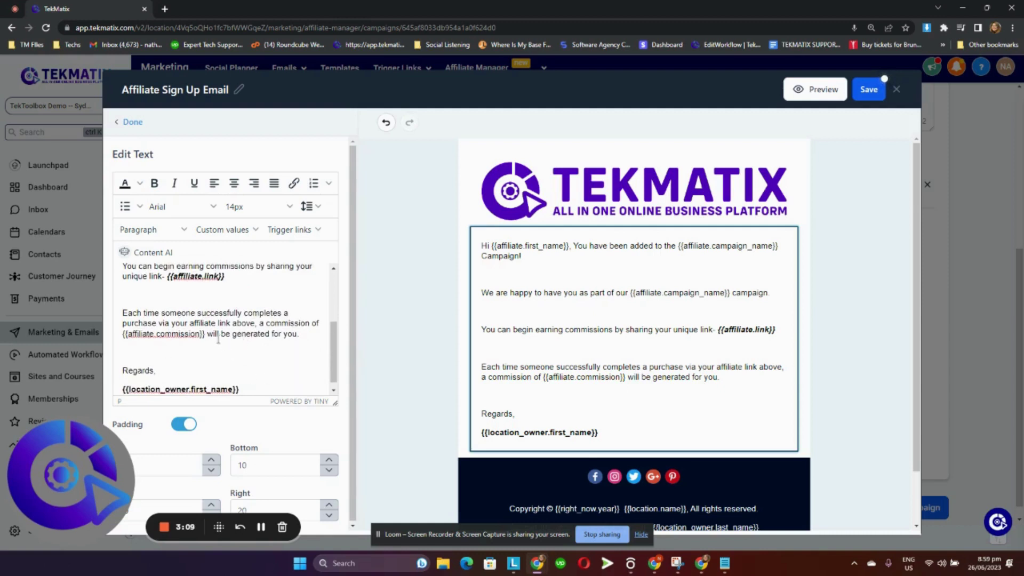
drag(204, 339, 109, 342)
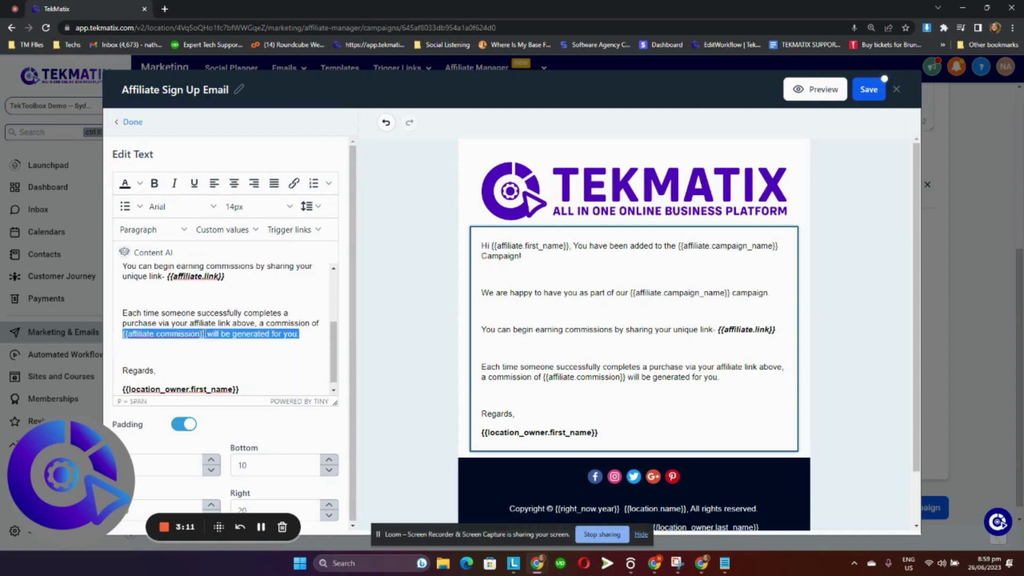
click(222, 335)
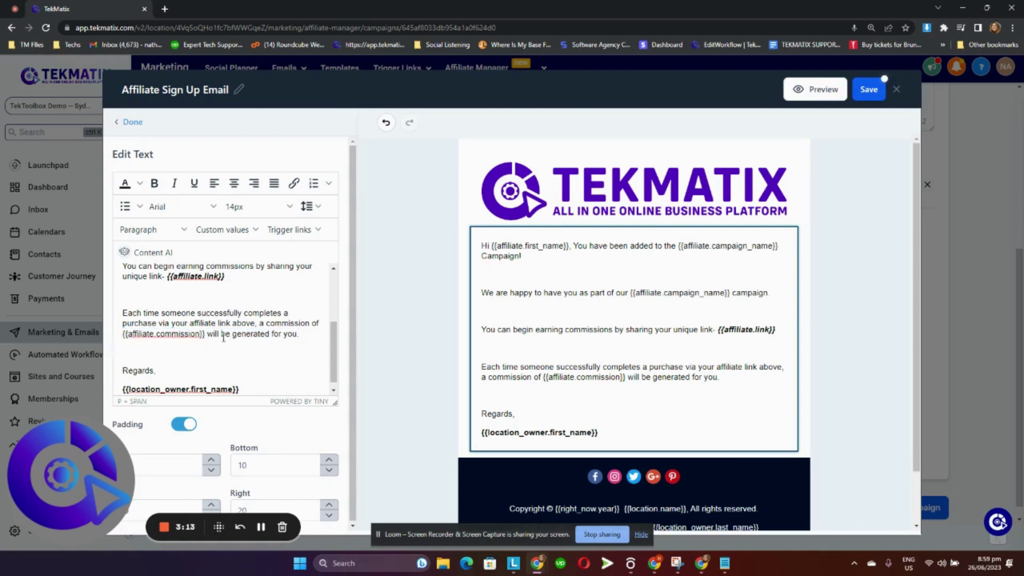
scroll(222, 336, down, 1)
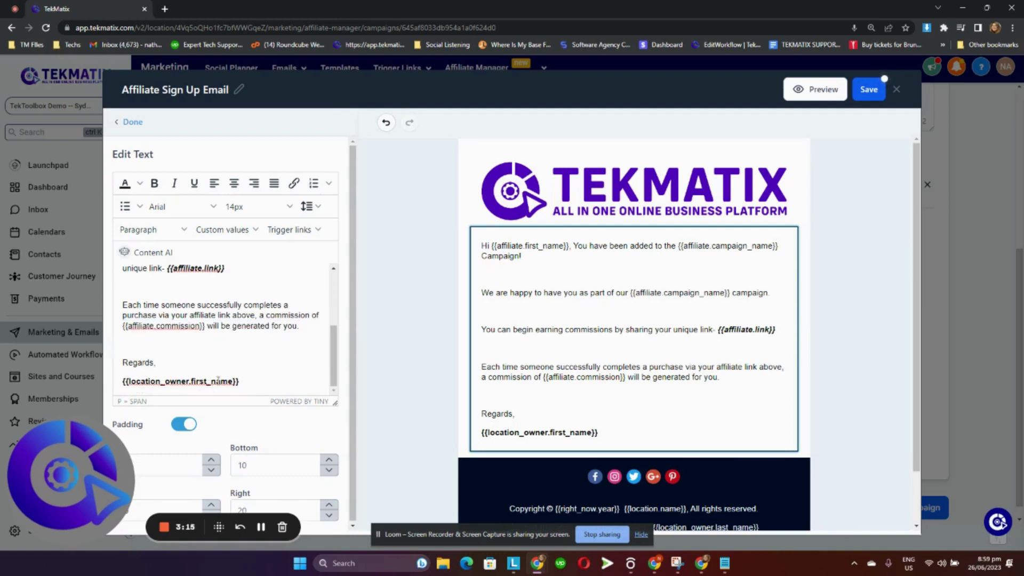
scroll(317, 330, up, 3)
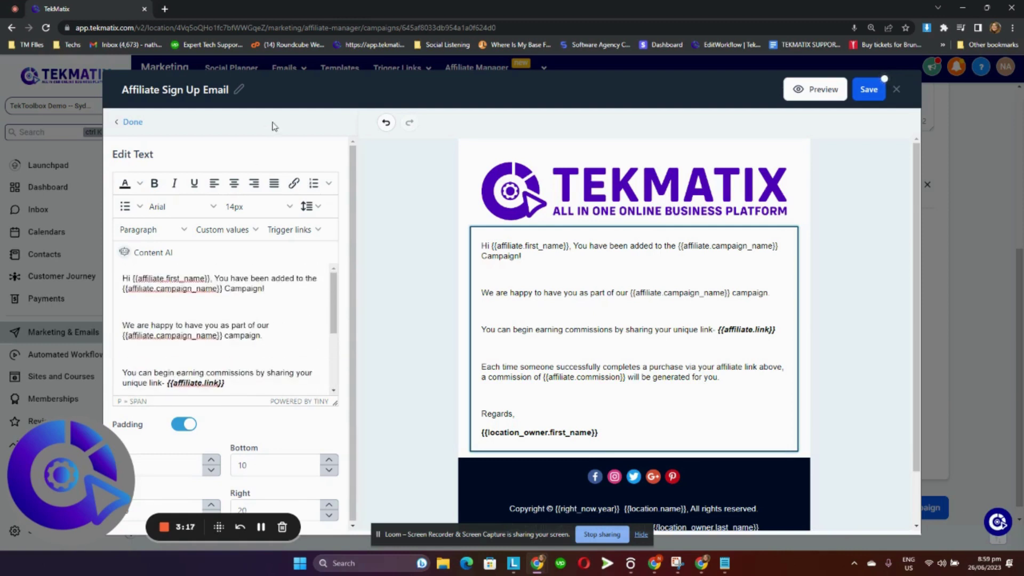
click(556, 198)
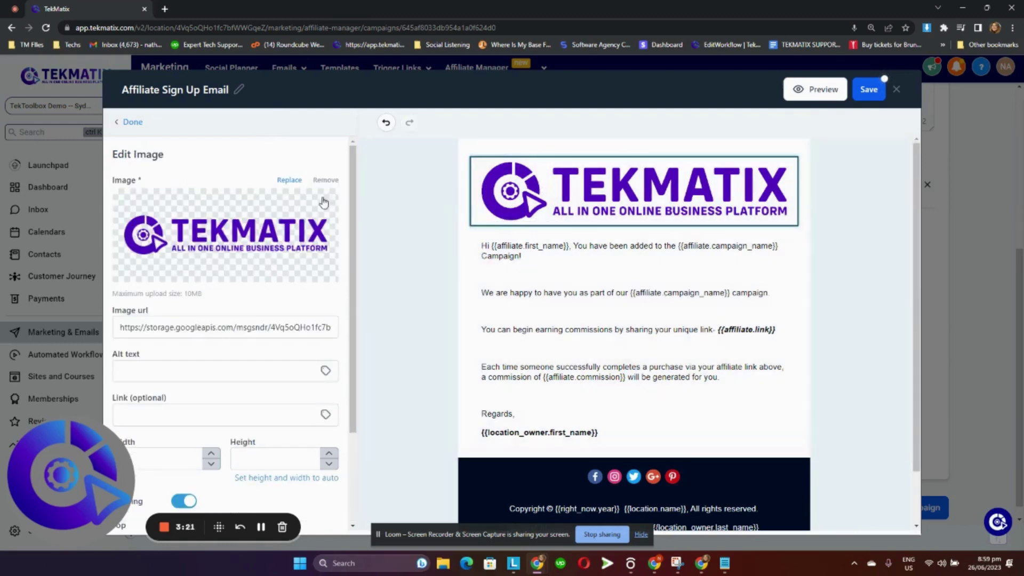
Browse the media library without replacing the logo, then select the footer's social icons.
click(290, 180)
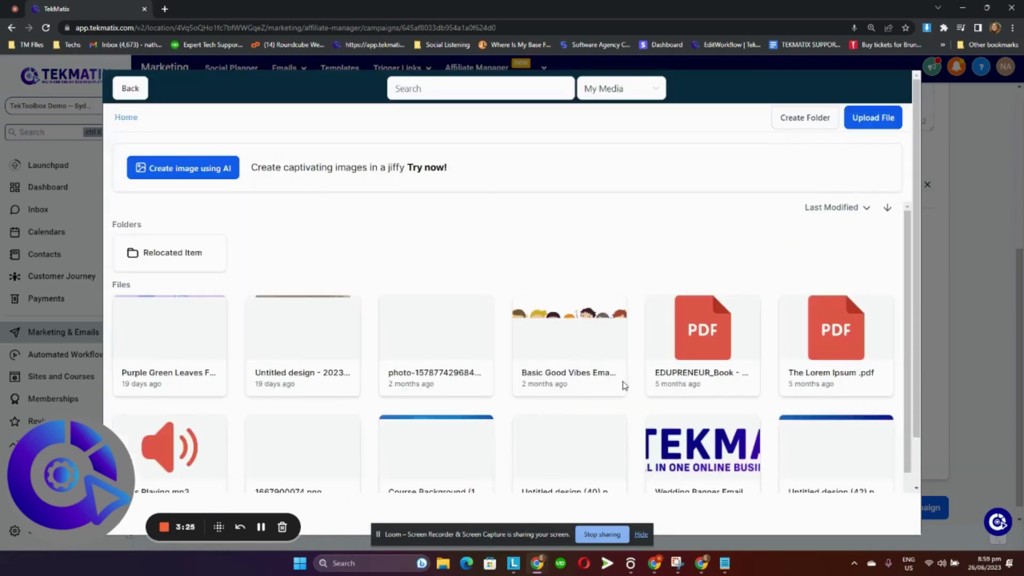
click(129, 89)
scroll(628, 396, down, 1)
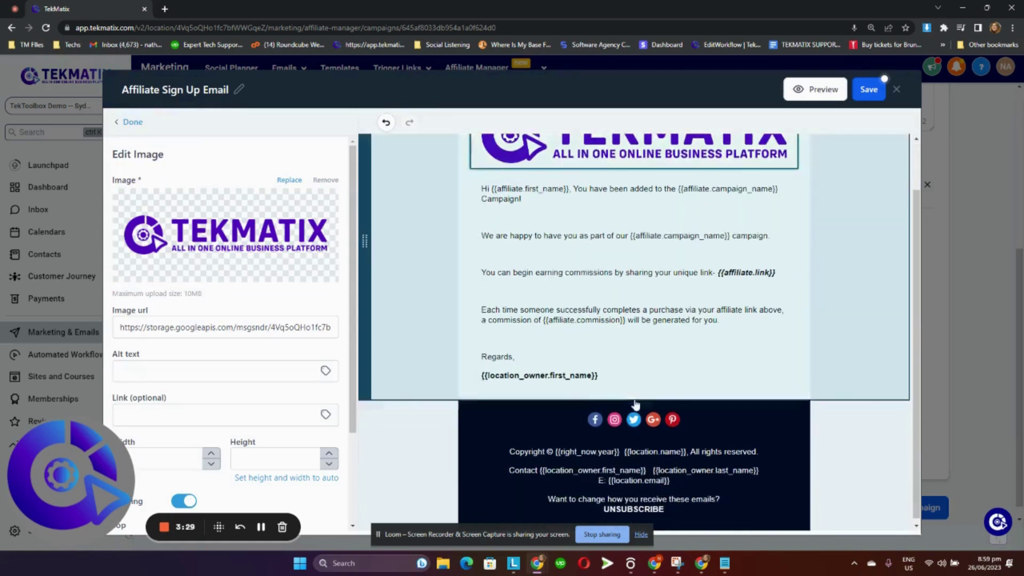
click(650, 428)
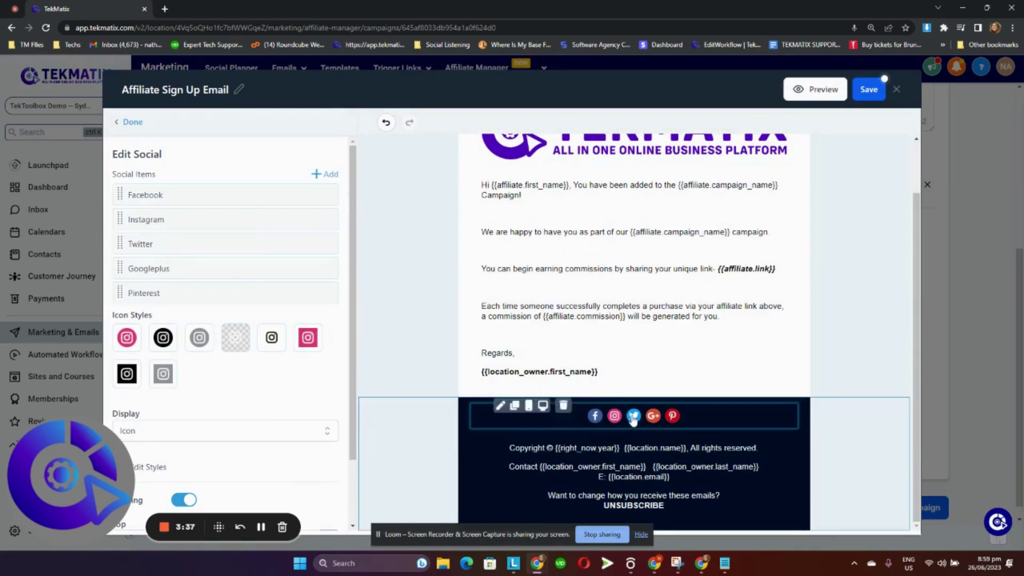
Remove the Googleplus and Pinterest icons, leaving Facebook, Instagram and Twitter.
click(633, 417)
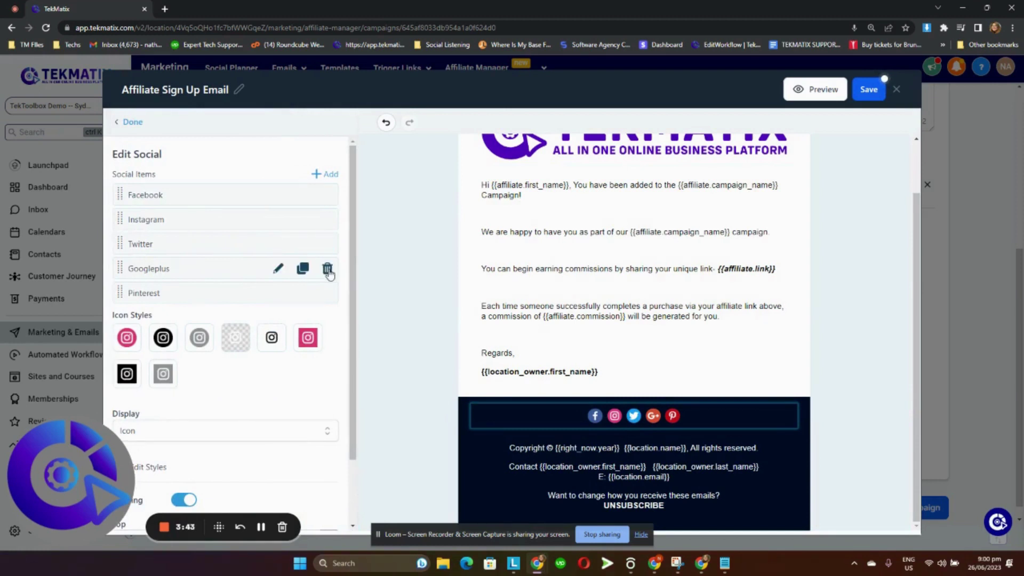
click(327, 270)
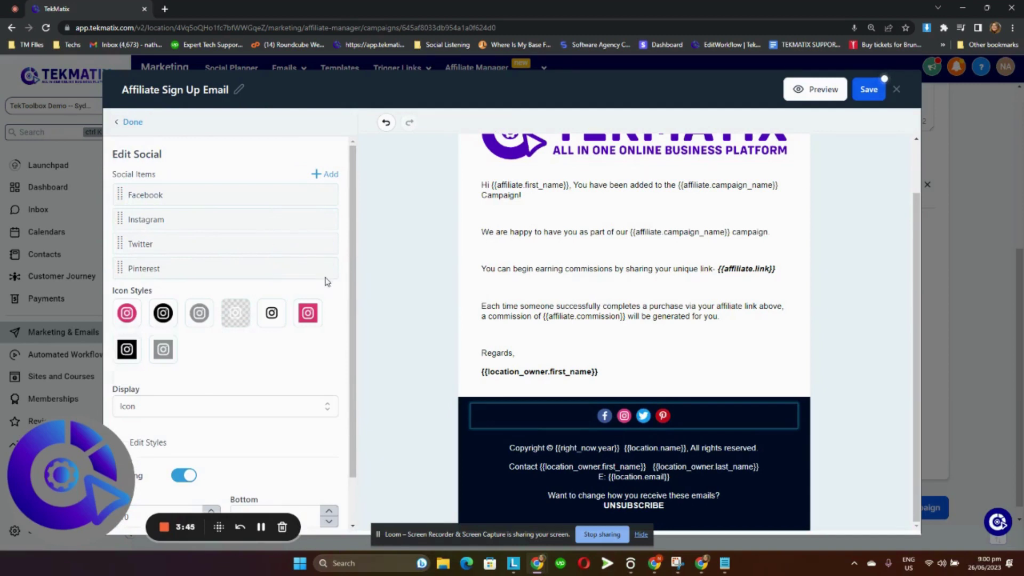
click(328, 269)
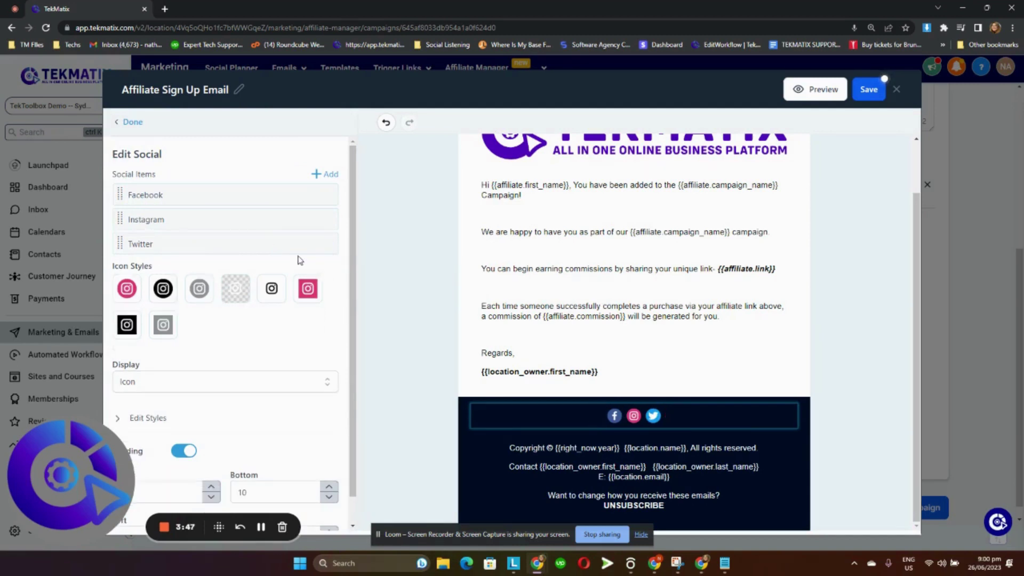
Check the Facebook icon's URL settings unchanged and select the footer copyright text.
mouse_move(224, 195)
click(278, 198)
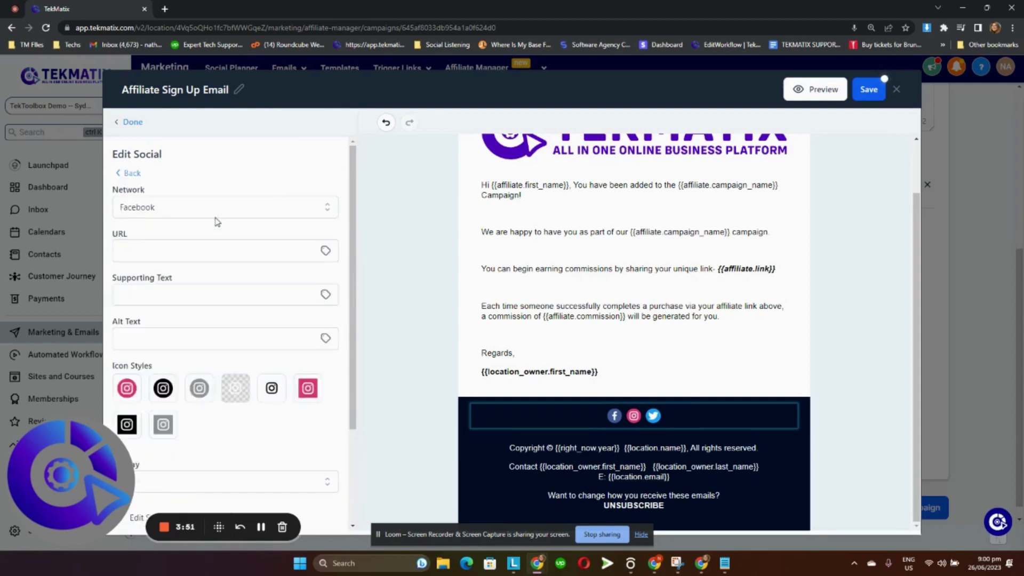
click(182, 249)
click(132, 174)
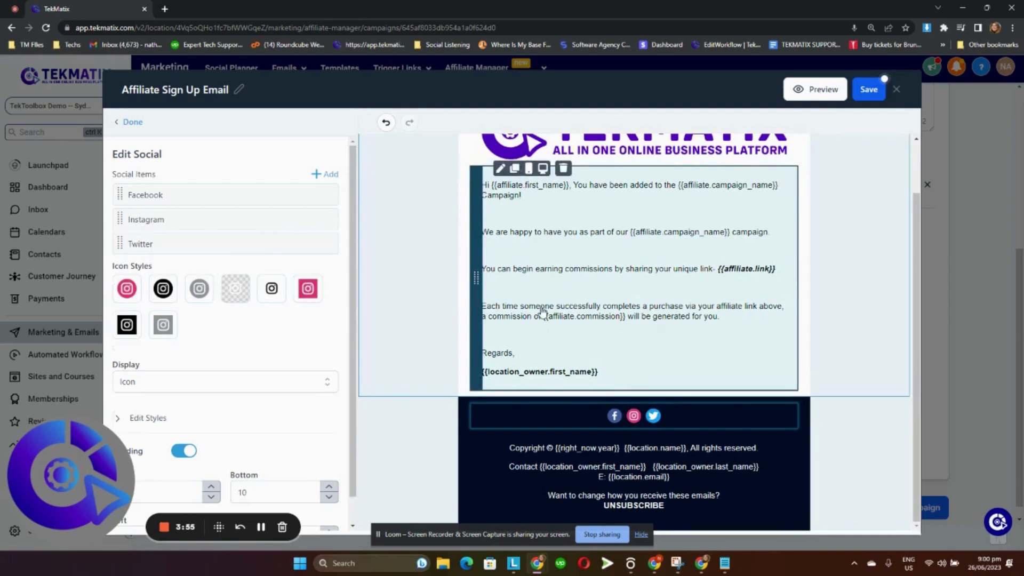
mouse_move(615, 444)
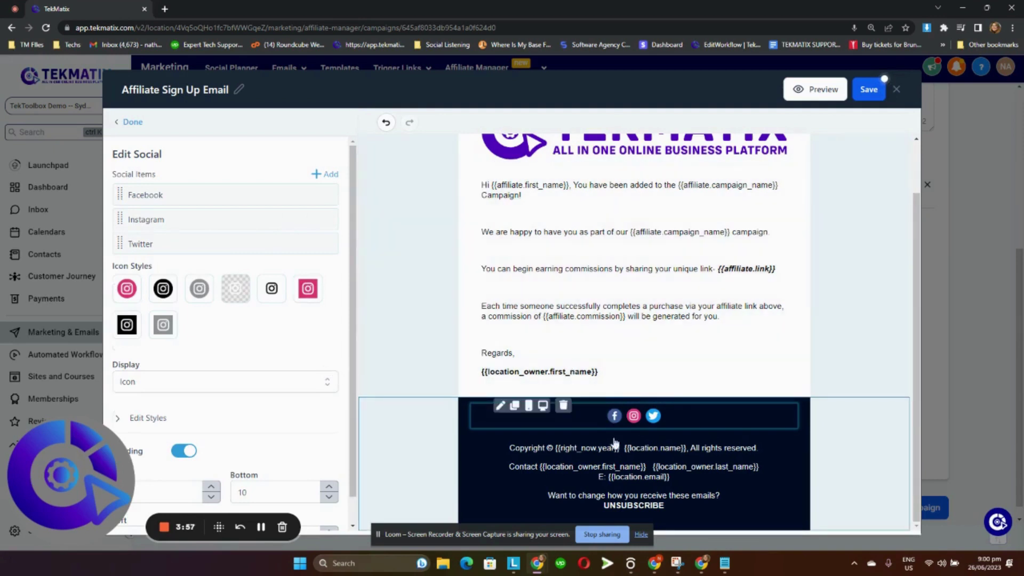
click(602, 486)
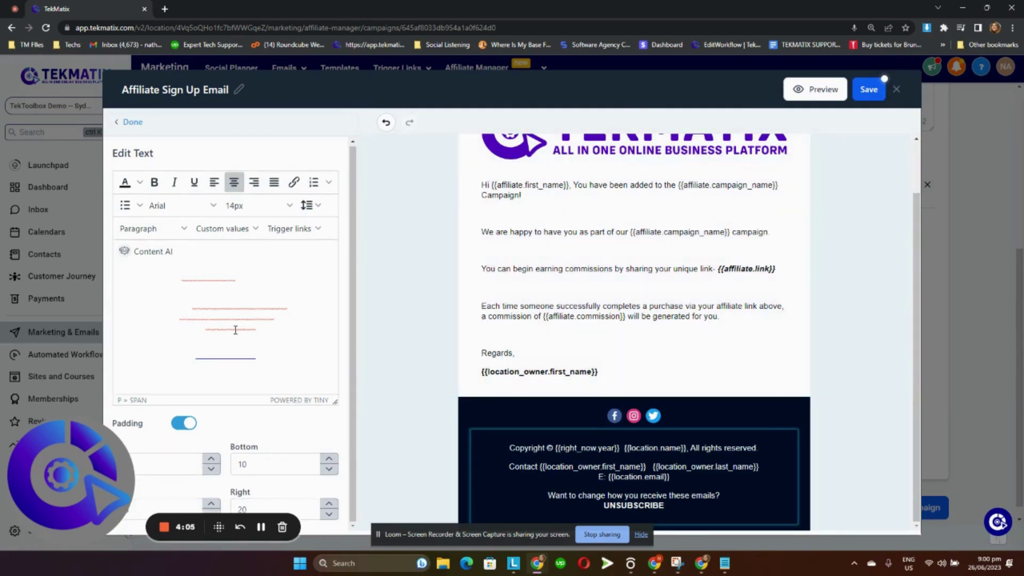
scroll(632, 269, up, 2)
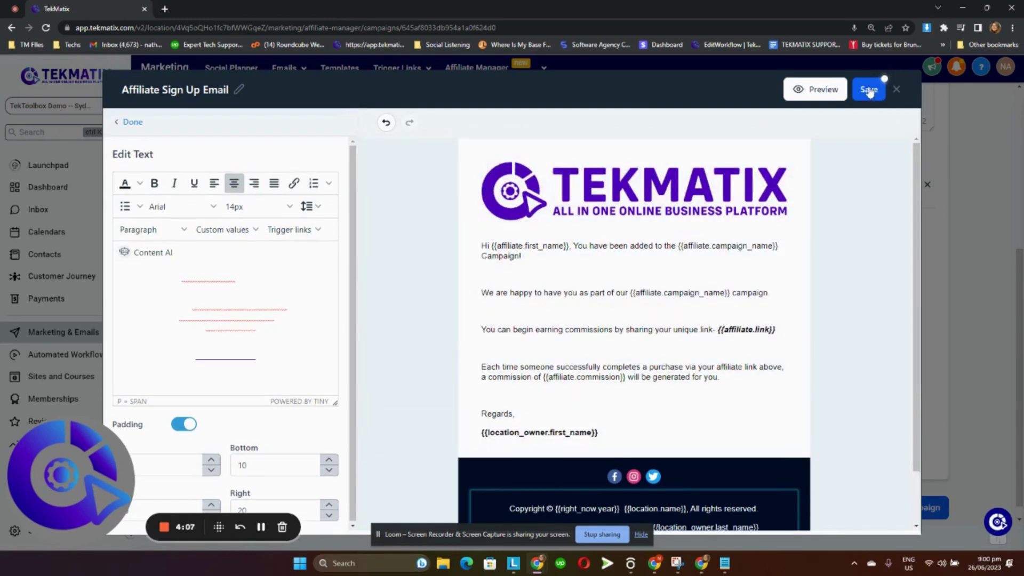
Save the Affiliate Sign Up Email template and dismiss the Saved confirmation.
click(870, 90)
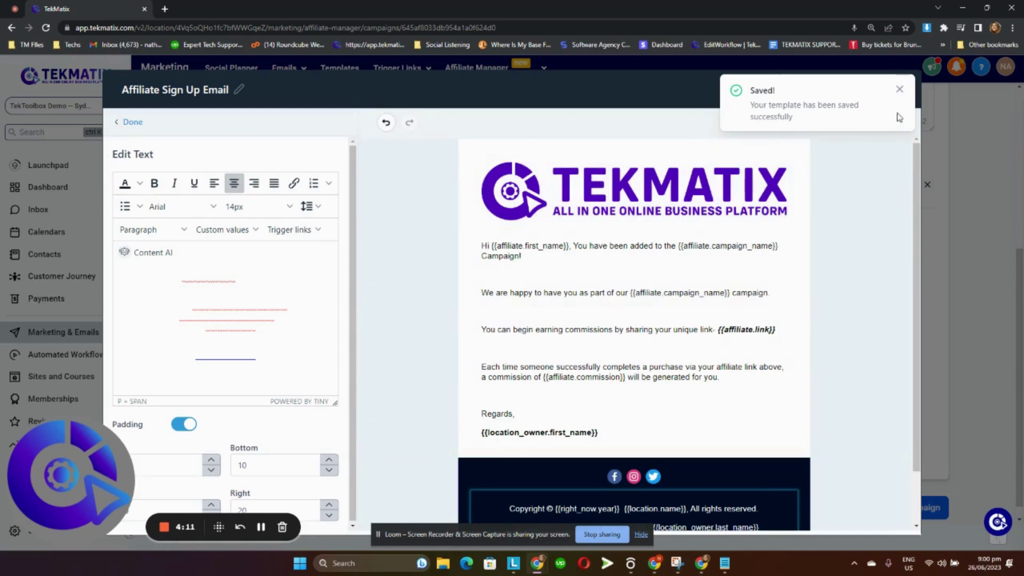
click(899, 89)
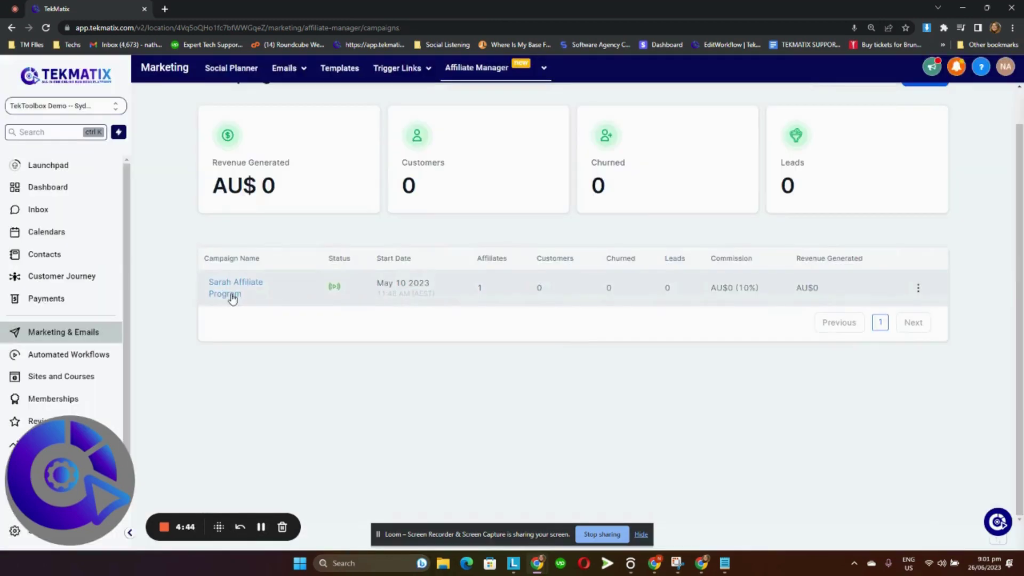
Reopen Sarah Affiliate Program for editing and check the Add Affiliate search without changes.
click(231, 295)
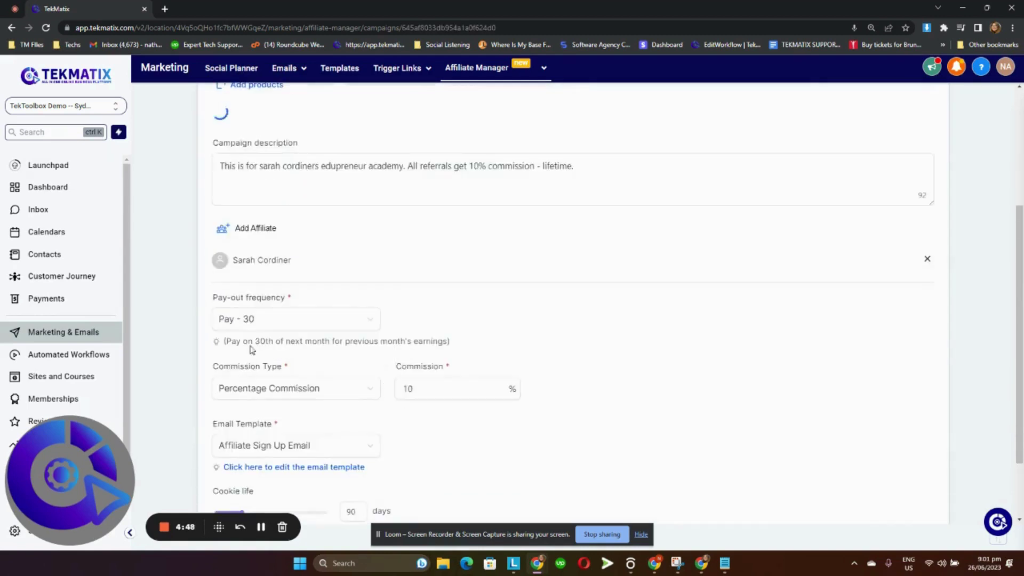
scroll(250, 348, up, 2)
click(246, 392)
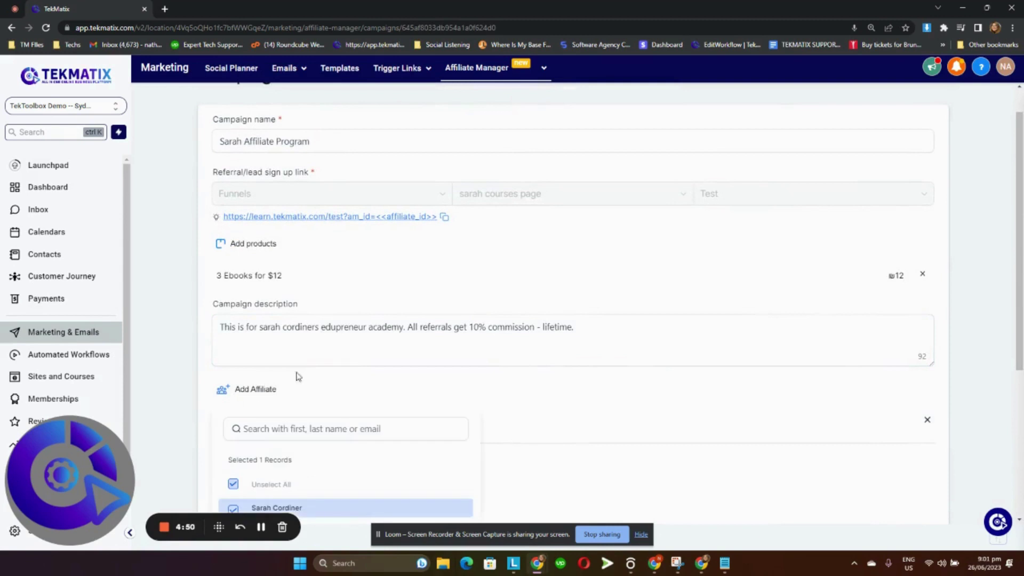
click(566, 407)
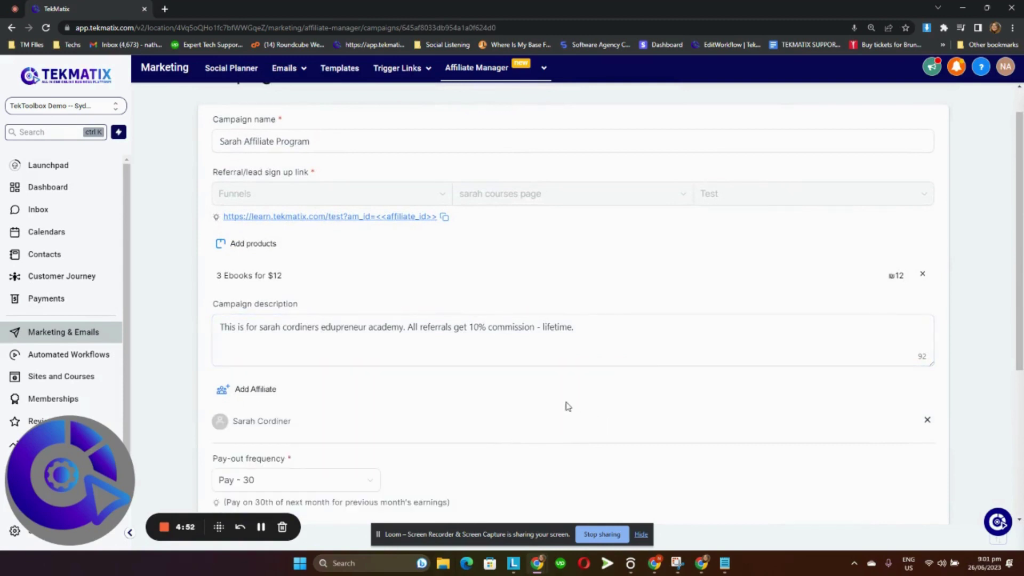